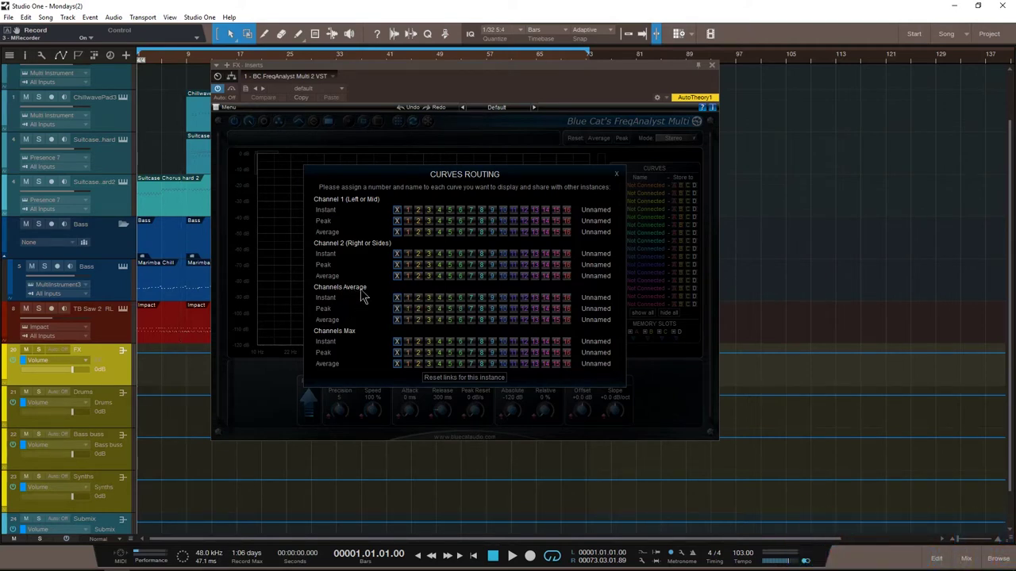
Route the FX bus's average spectrum to curve 5 and name it 'FX'
left_click(449, 302)
left_click(586, 298)
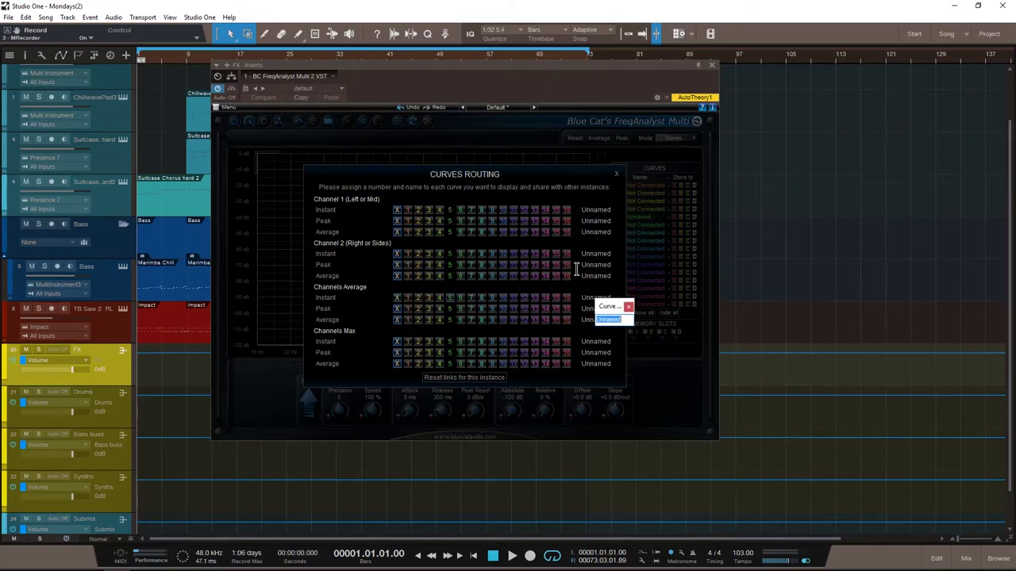
type("FX")
key("Return")
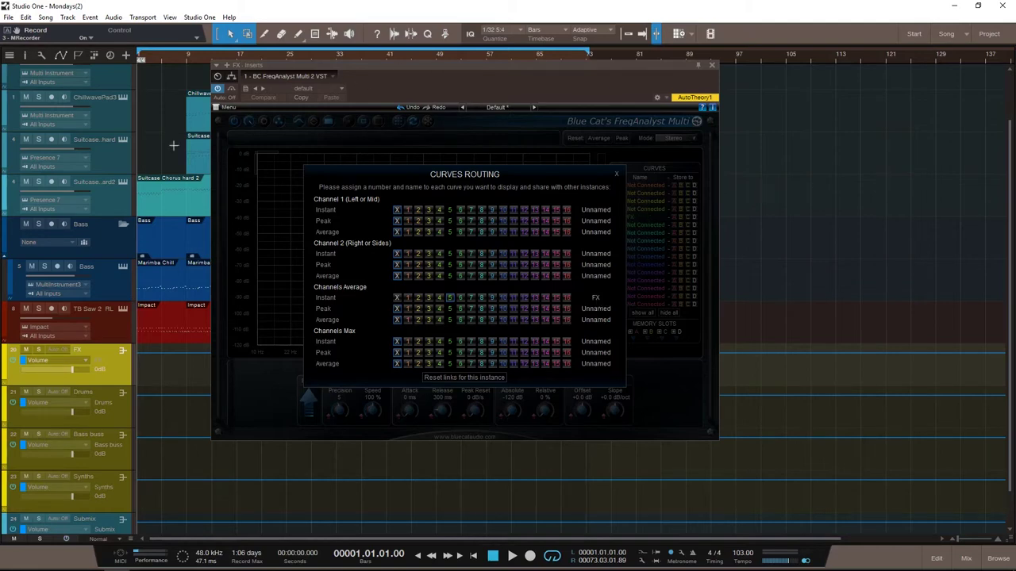
Route the Drums spectrum to curve 16 named 'Drums', and name the Bass curve 'Bass'
left_click(116, 399)
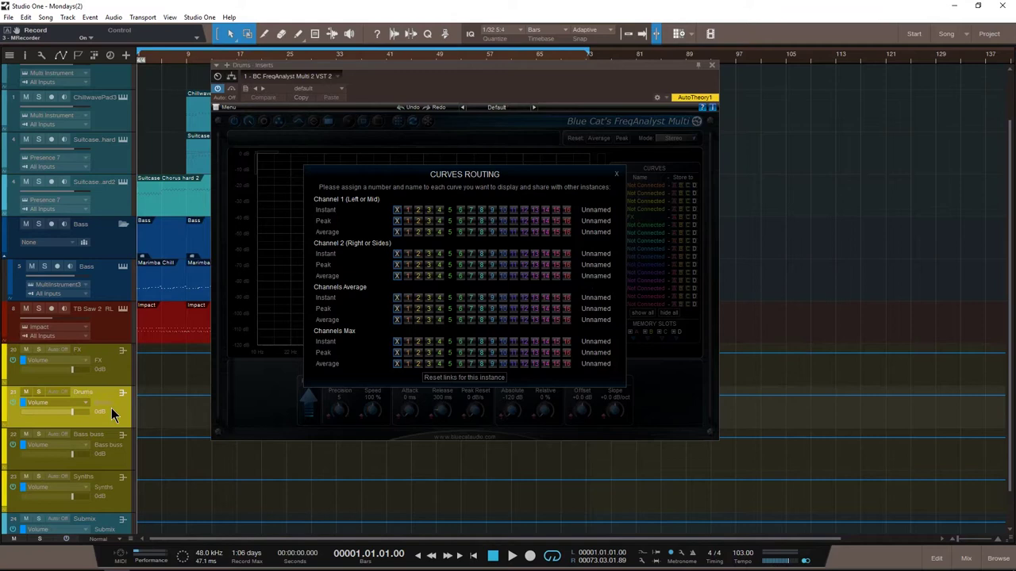
left_click(566, 299)
left_click(596, 297)
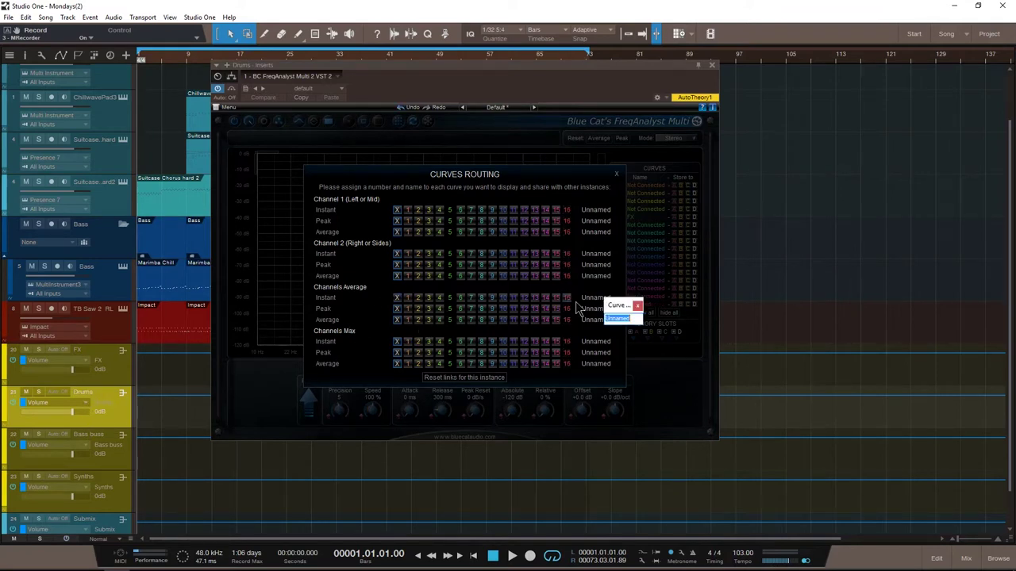
type("Drums")
key("Return")
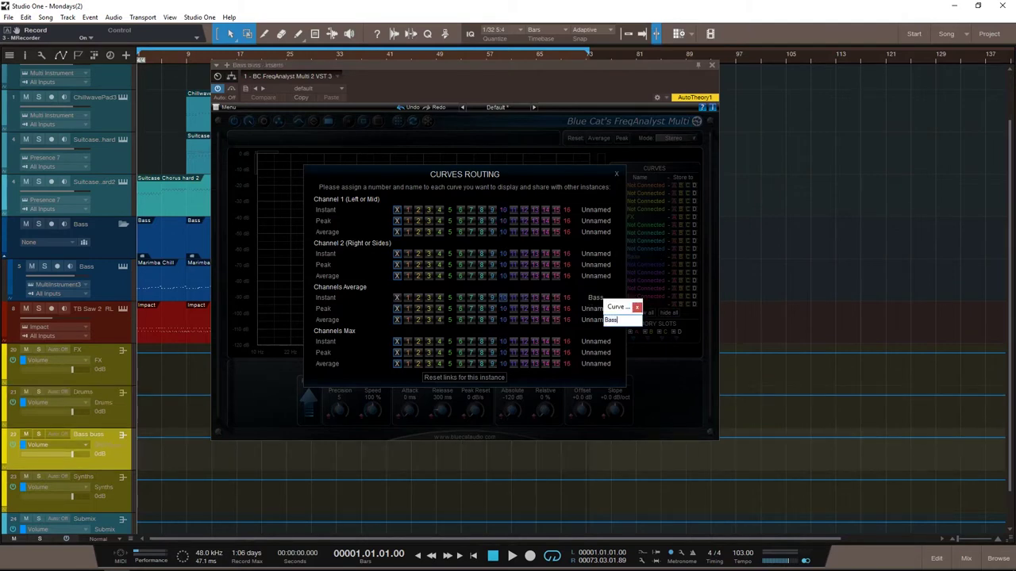
key("Return")
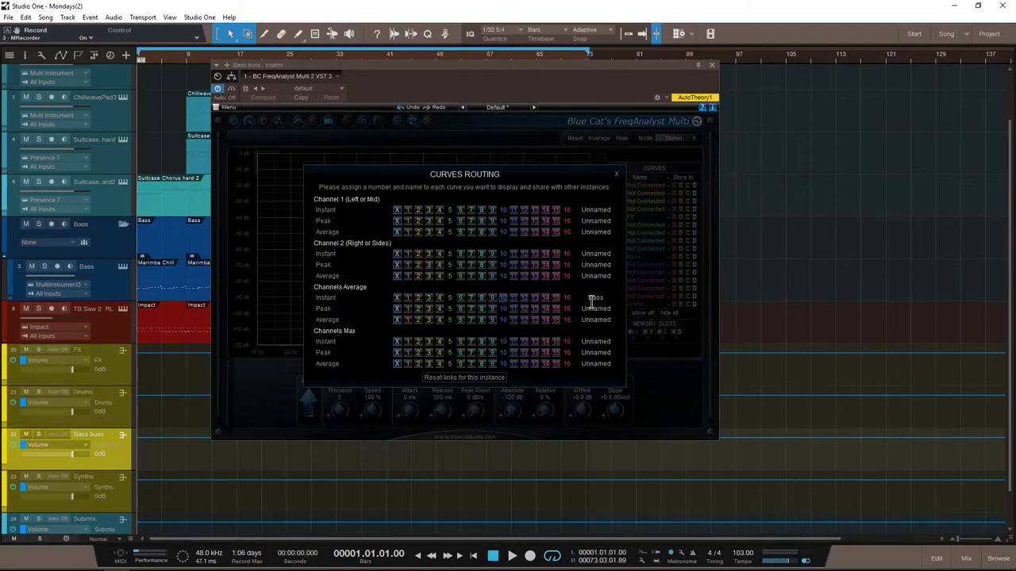
Route the Synths bus's average spectrum to curve 1 and name it 'Synths'
left_click(127, 486)
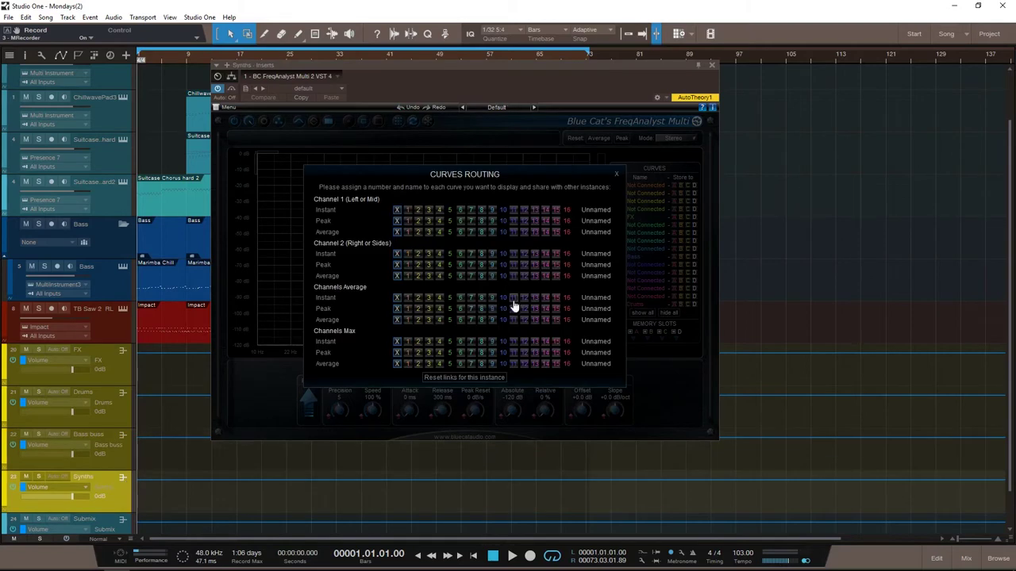
left_click(410, 299)
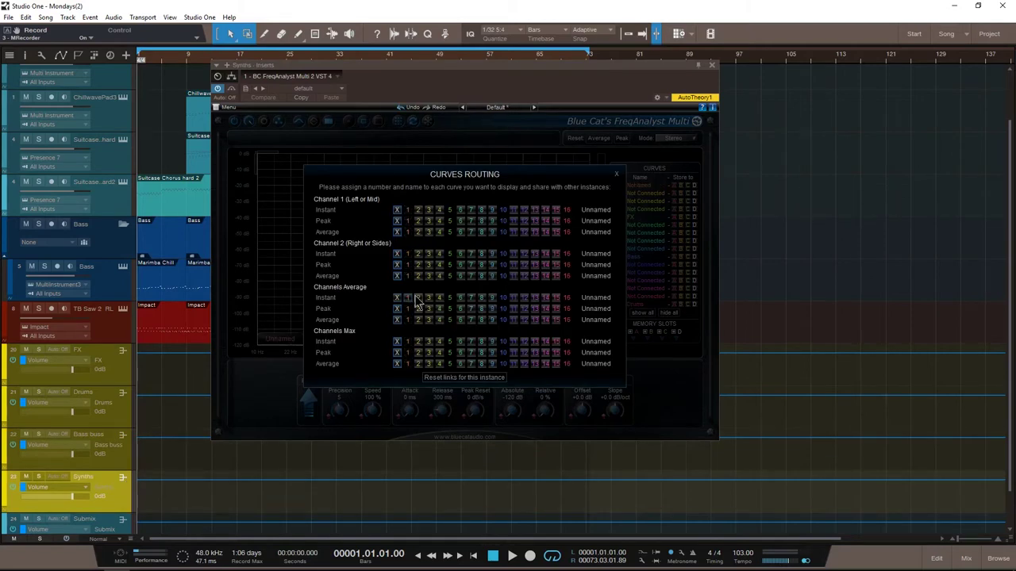
left_click(591, 298)
type("S")
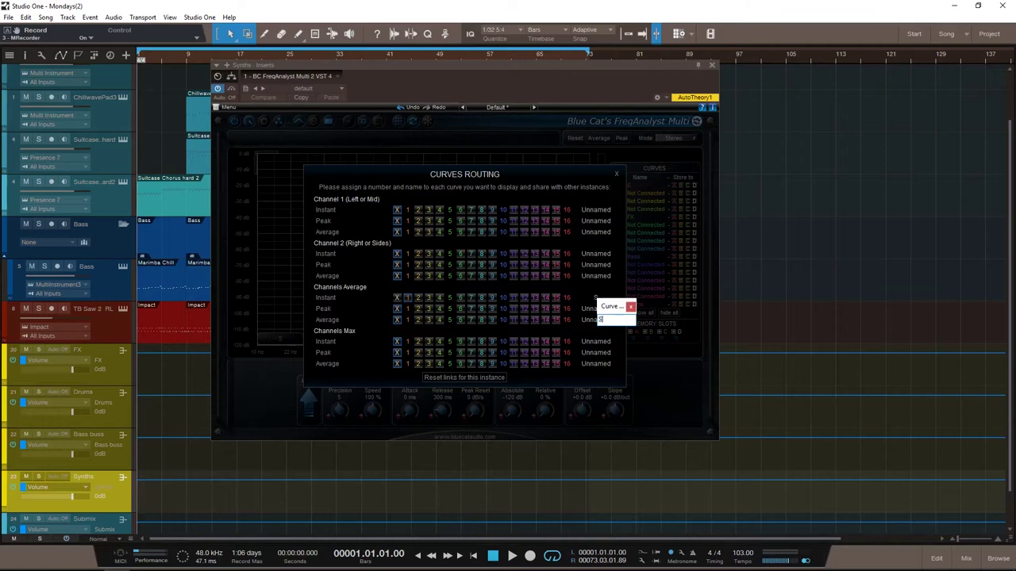
type("ynths")
key("Return")
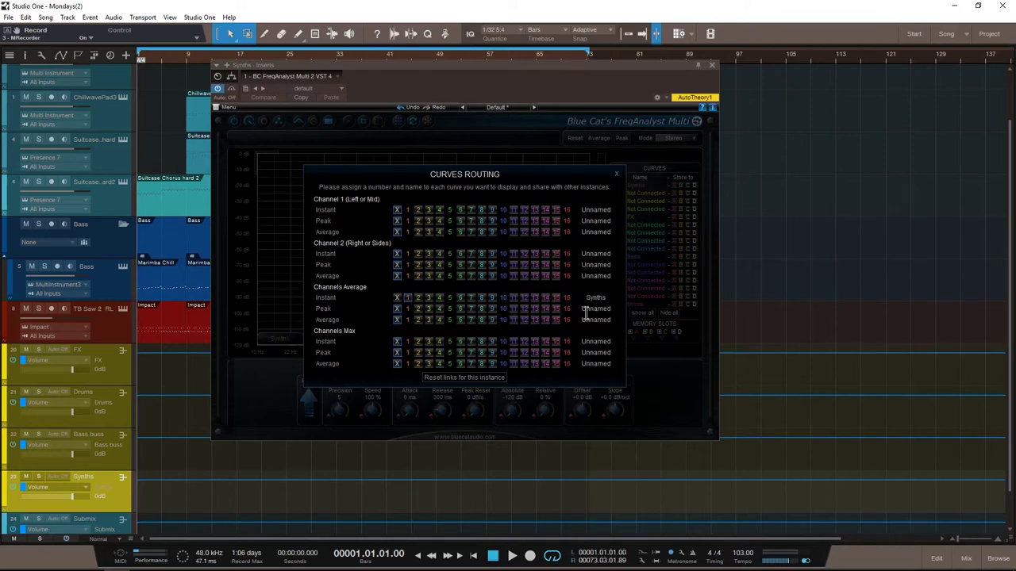
Close Curves Routing and briefly play the song to preview the live spectra
left_click(615, 174)
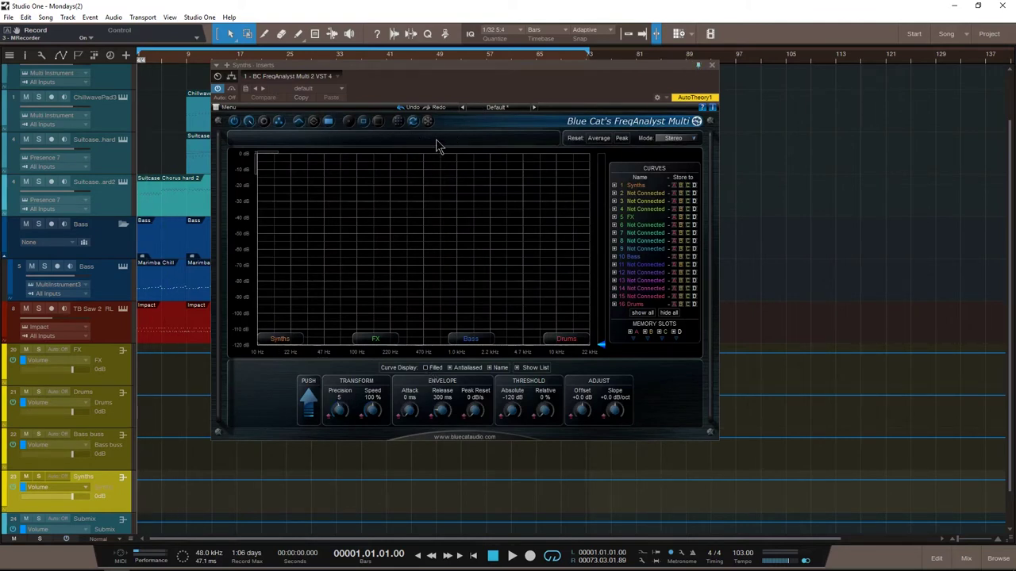
key("space")
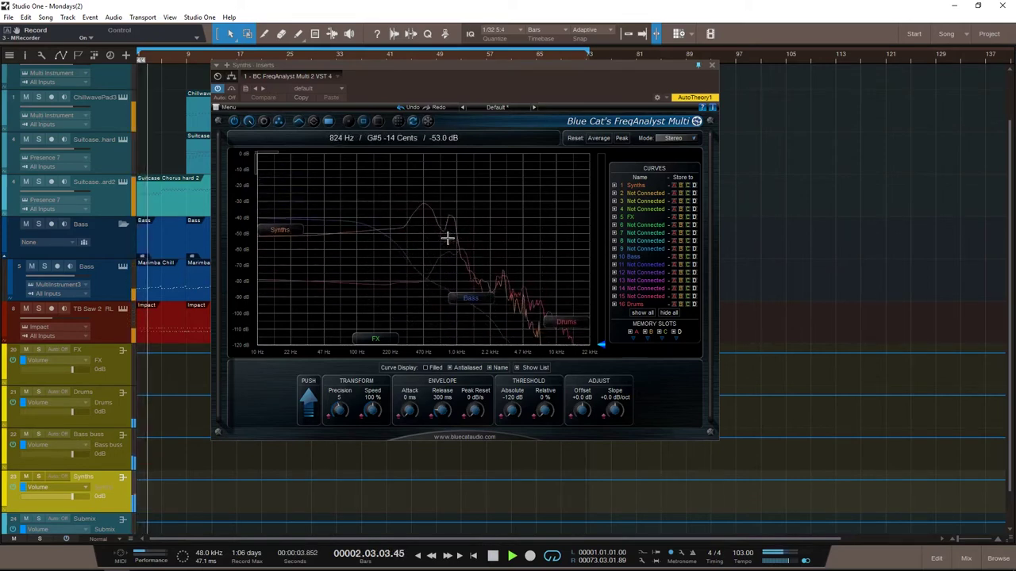
key("space")
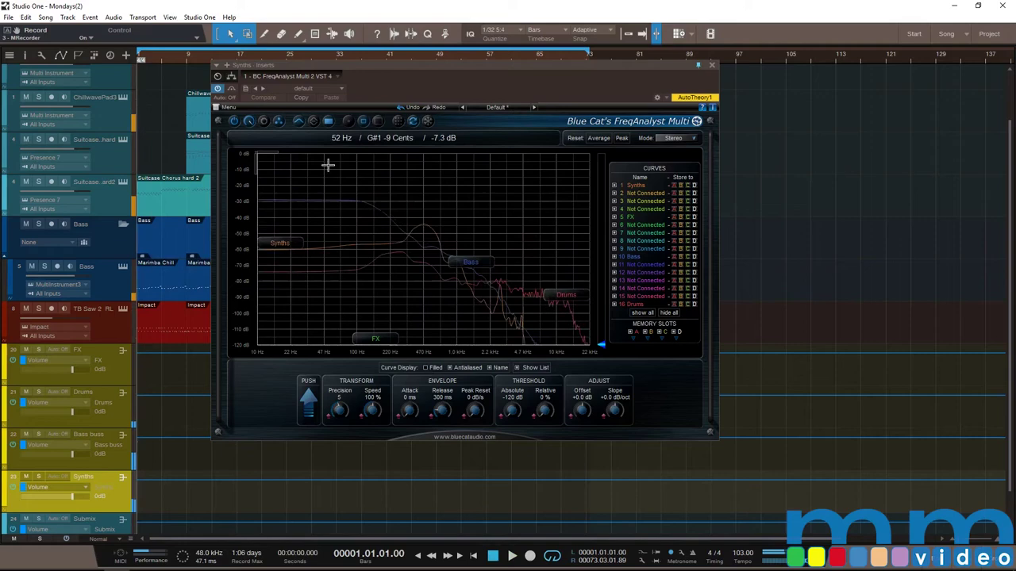
Switch FreqAnalyst to Large Size with Filled curve display, then play briefly to check
left_click(375, 124)
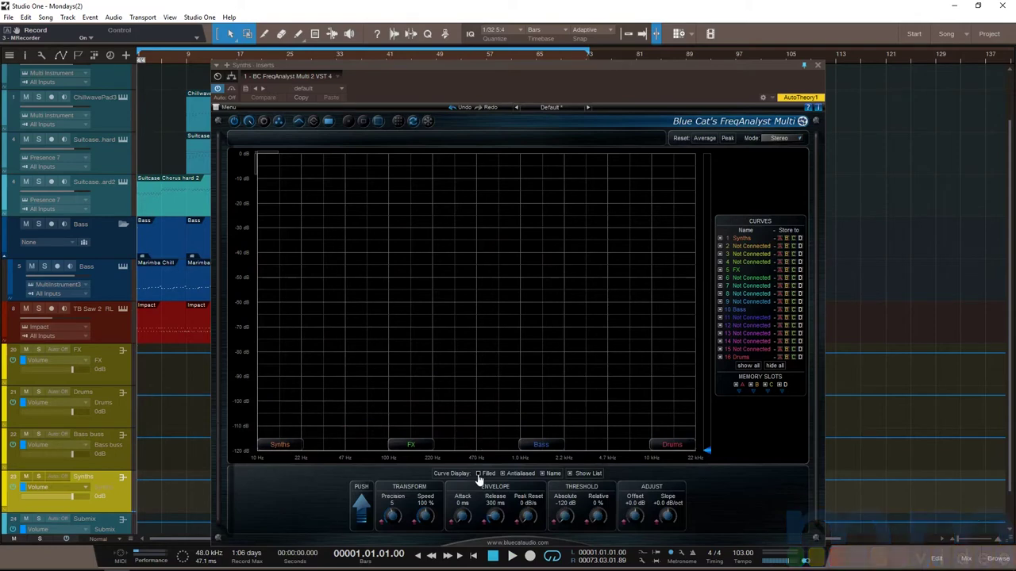
left_click(479, 474)
key("space")
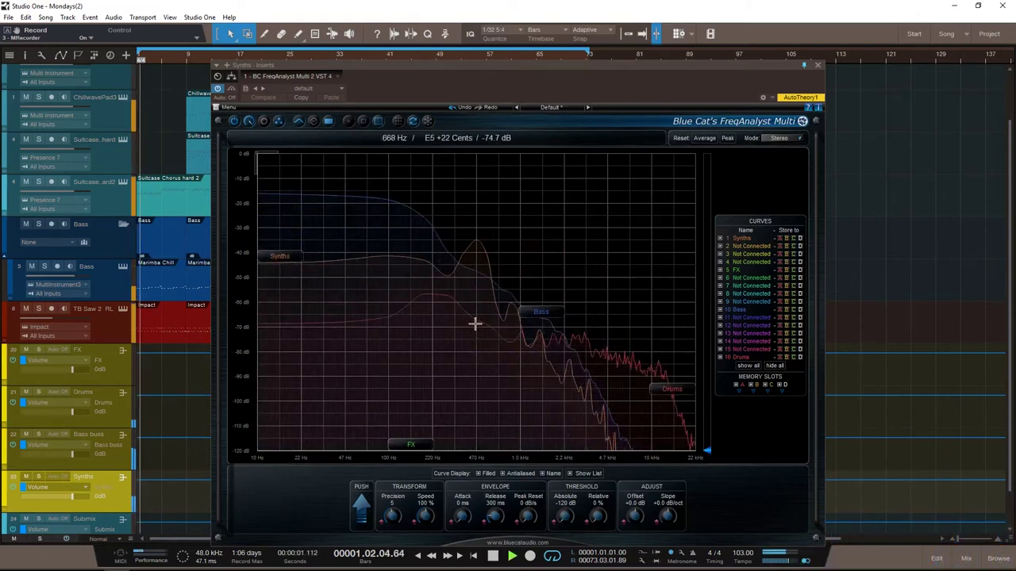
key("space")
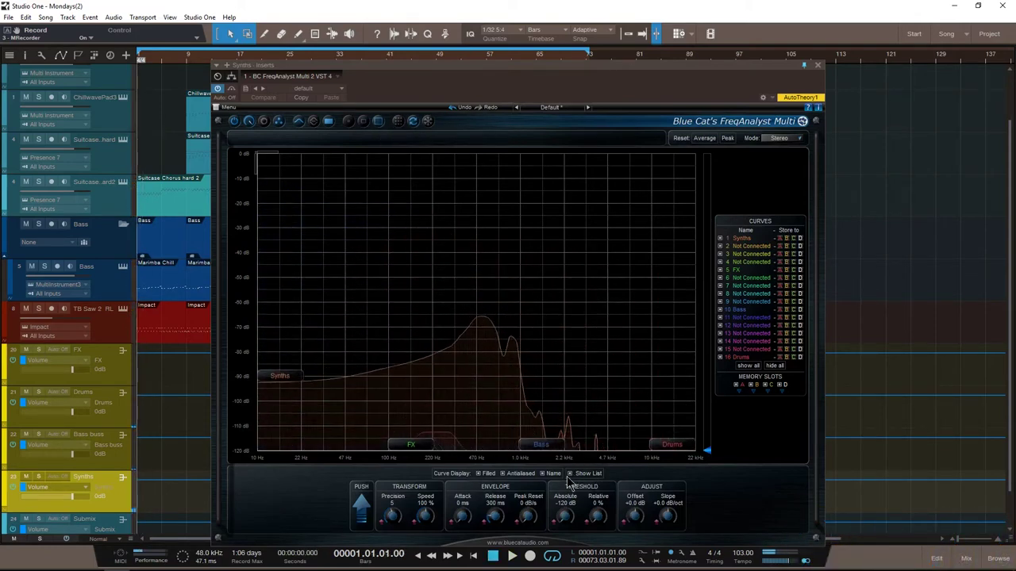
Untick the FX curve in the Curves list, leaving only Synths, Bass and Drums displayed
left_click(569, 473)
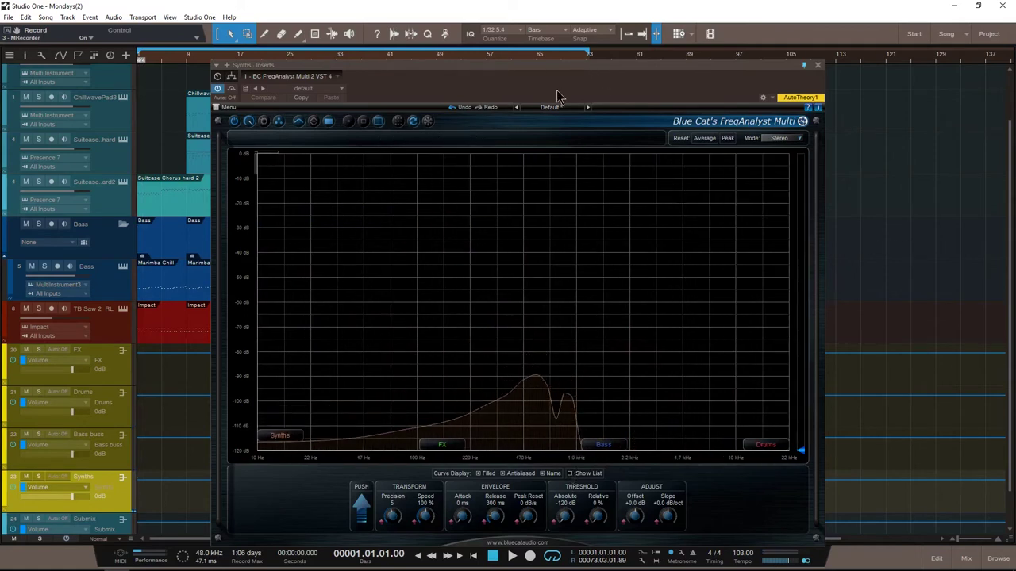
left_click_drag(559, 77, 558, 67)
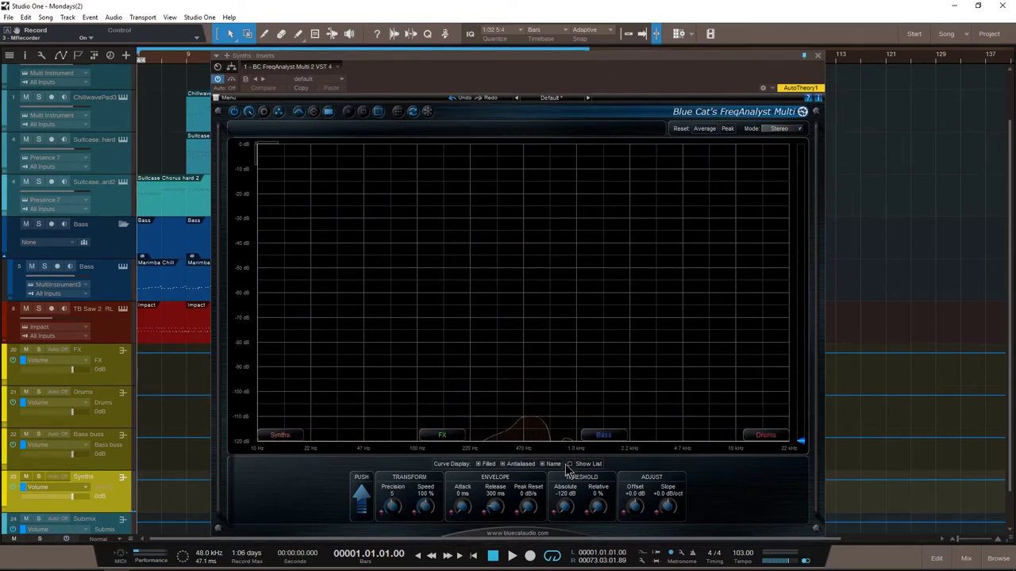
left_click(569, 464)
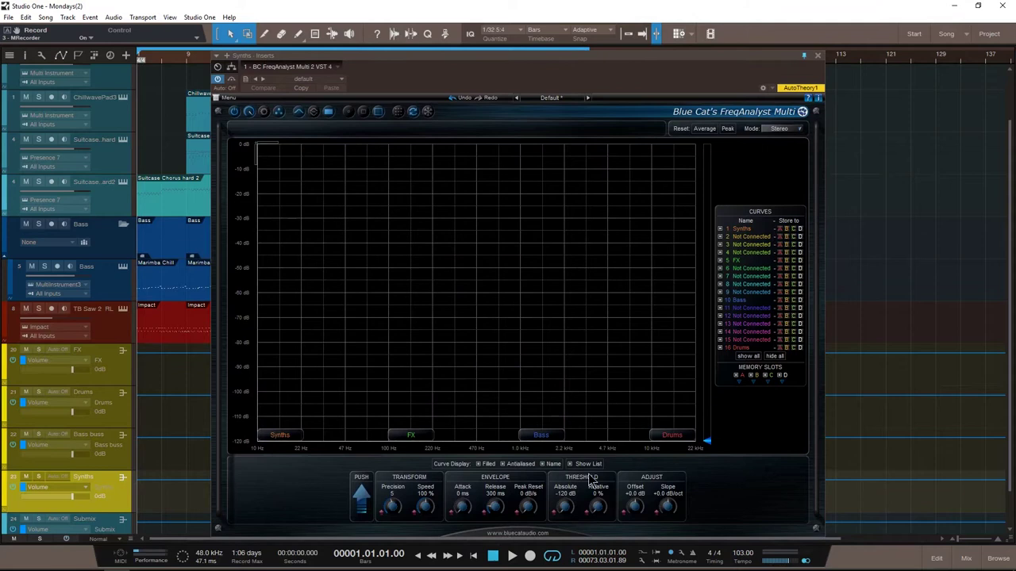
left_click(720, 261)
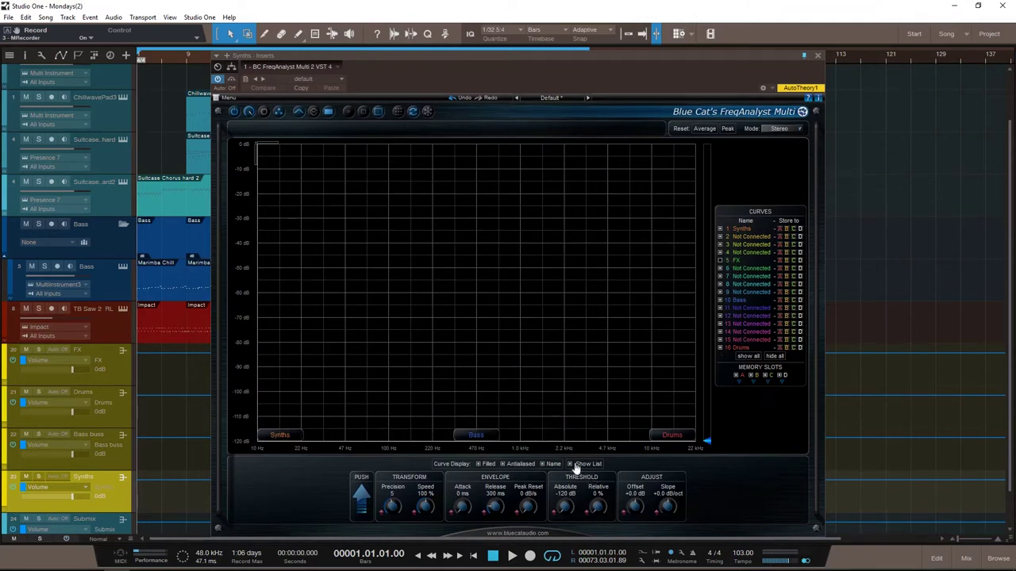
left_click(570, 464)
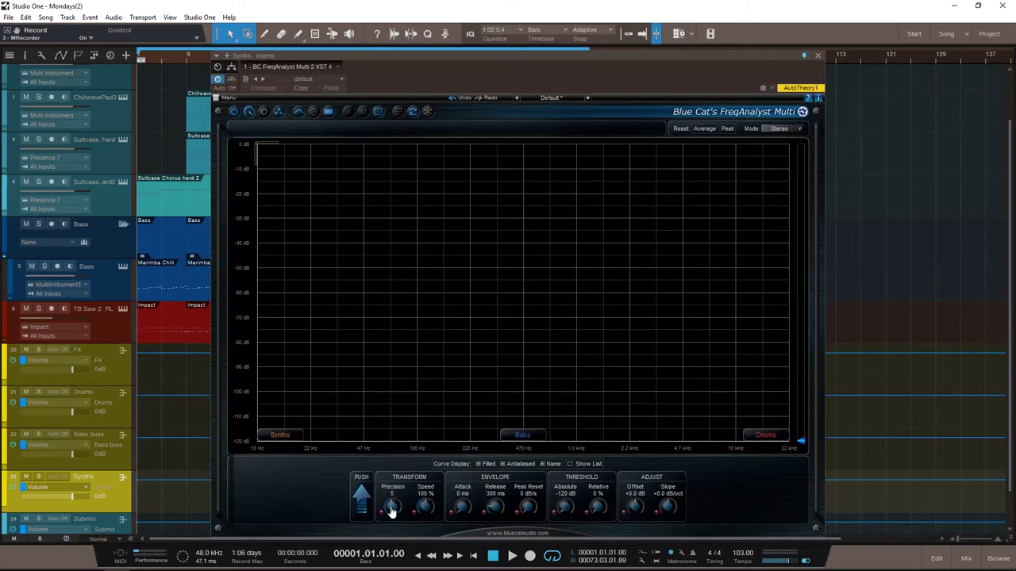
left_click_drag(391, 512, 405, 477)
left_click_drag(635, 512, 666, 436)
left_click_drag(636, 508, 640, 523)
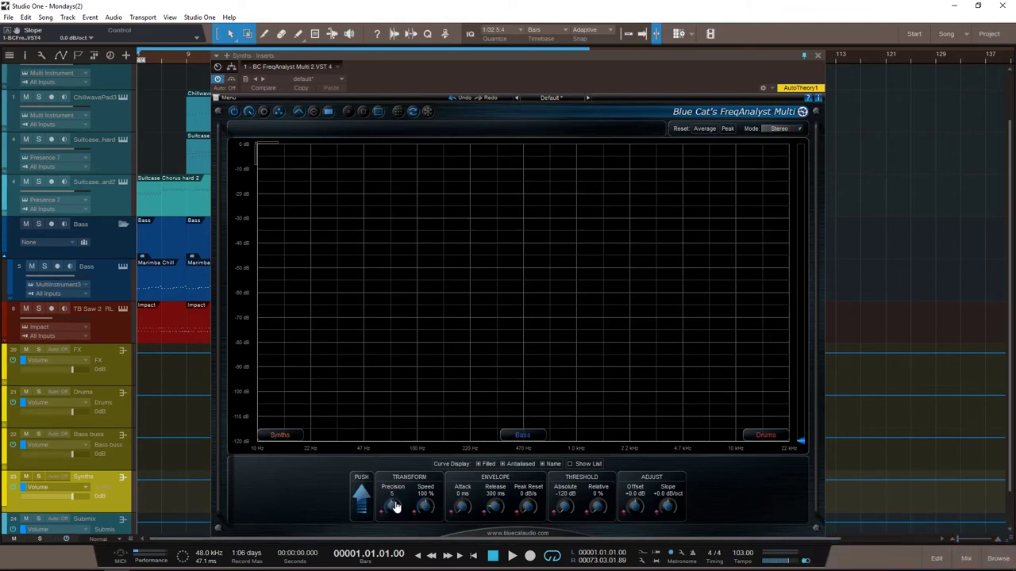
Start and stop playback a few times to watch the live spectrum curves
scroll(395, 507, "down", 4)
key("space")
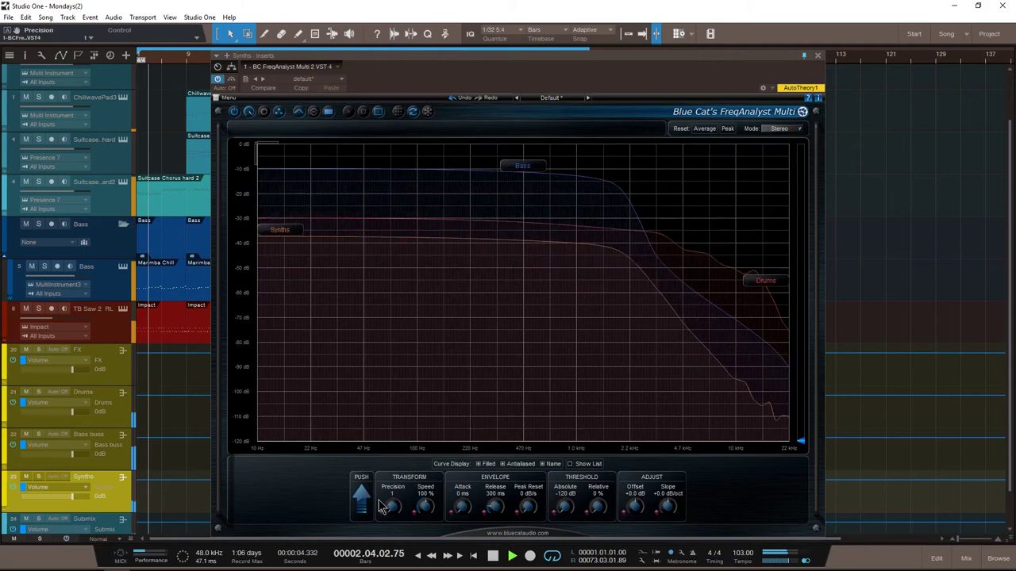
scroll(381, 506, "up", 9)
key("space")
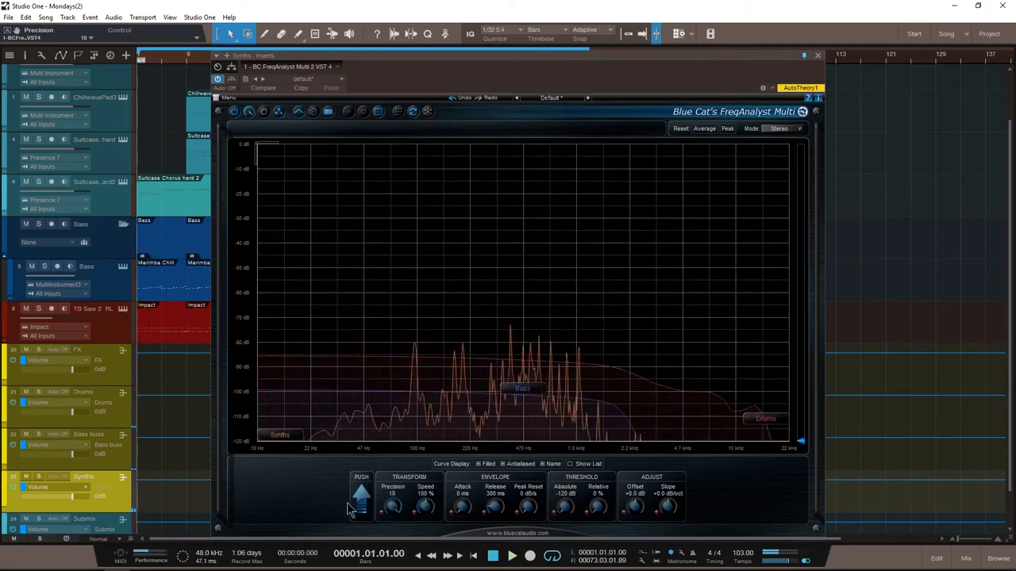
key("space")
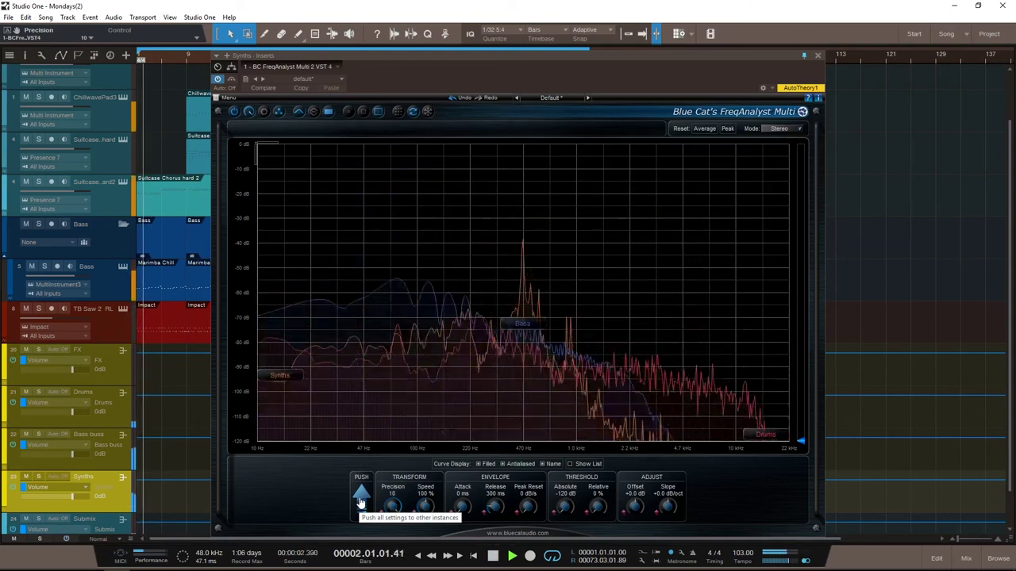
key("space")
During playback, set Precision 5, Attack about 352 ms and Release 1190 ms
scroll(365, 510, "down", 5)
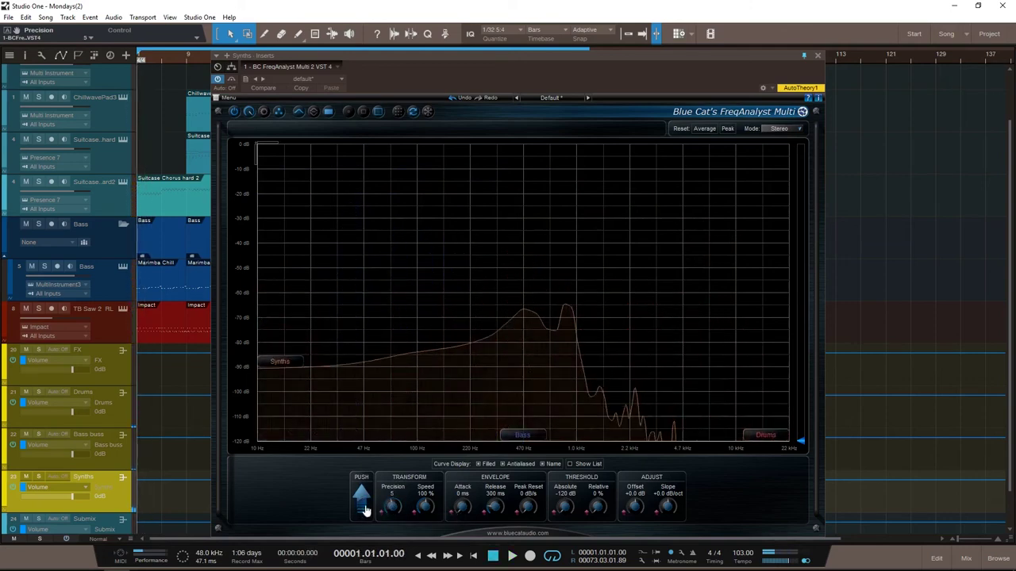
key("space")
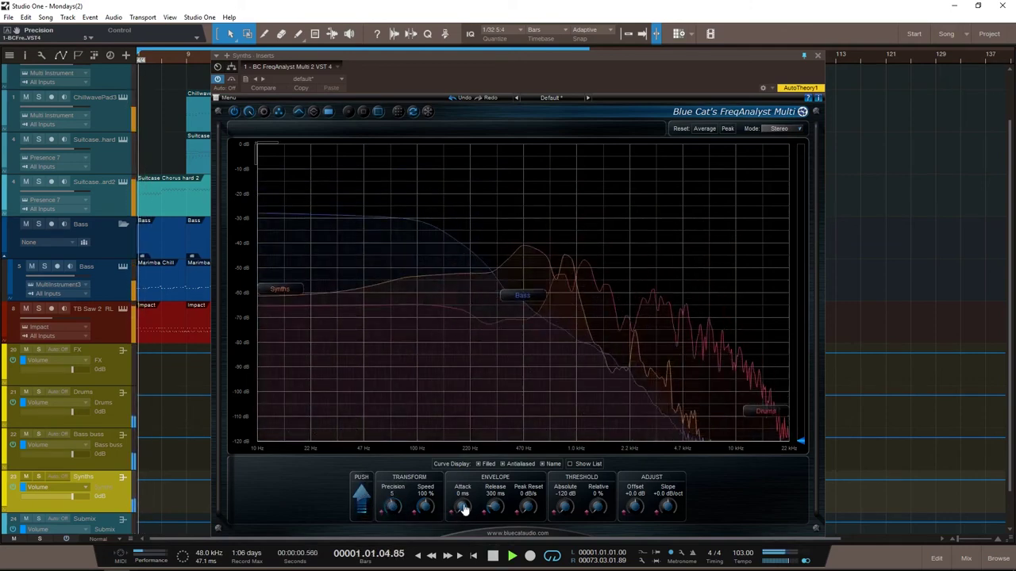
scroll(462, 507, "up", 8)
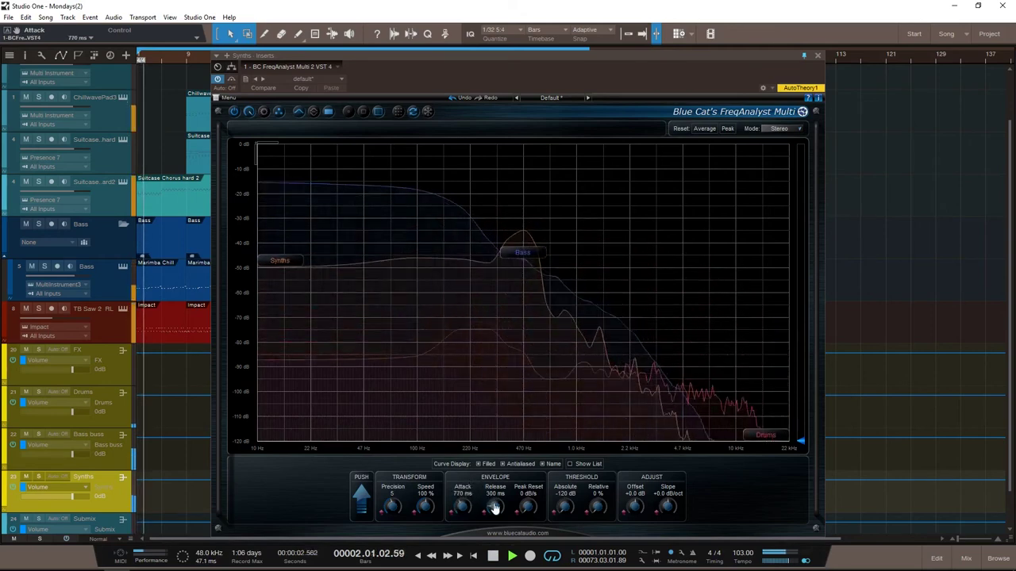
scroll(493, 508, "up", 10)
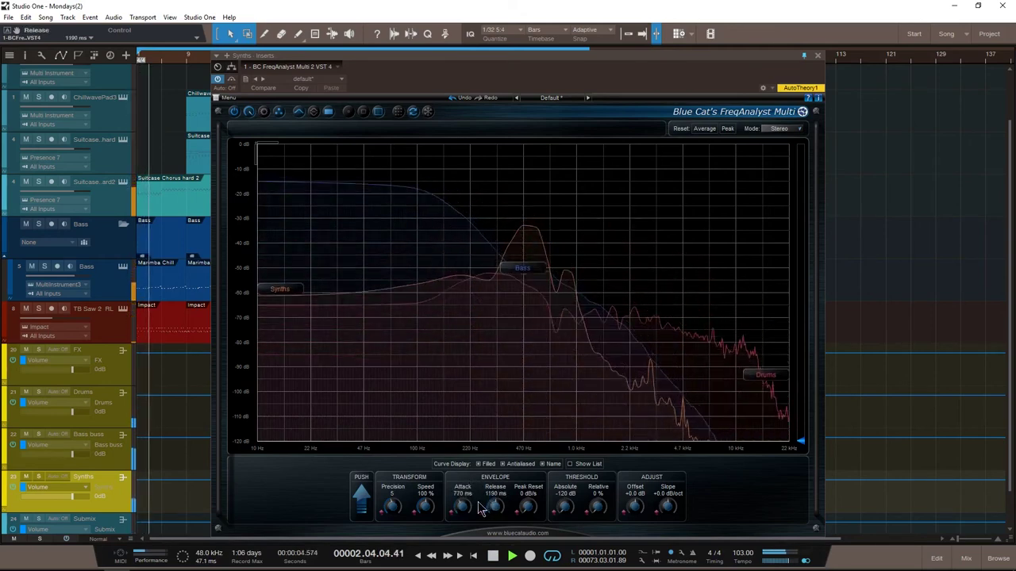
scroll(462, 507, "down", 4)
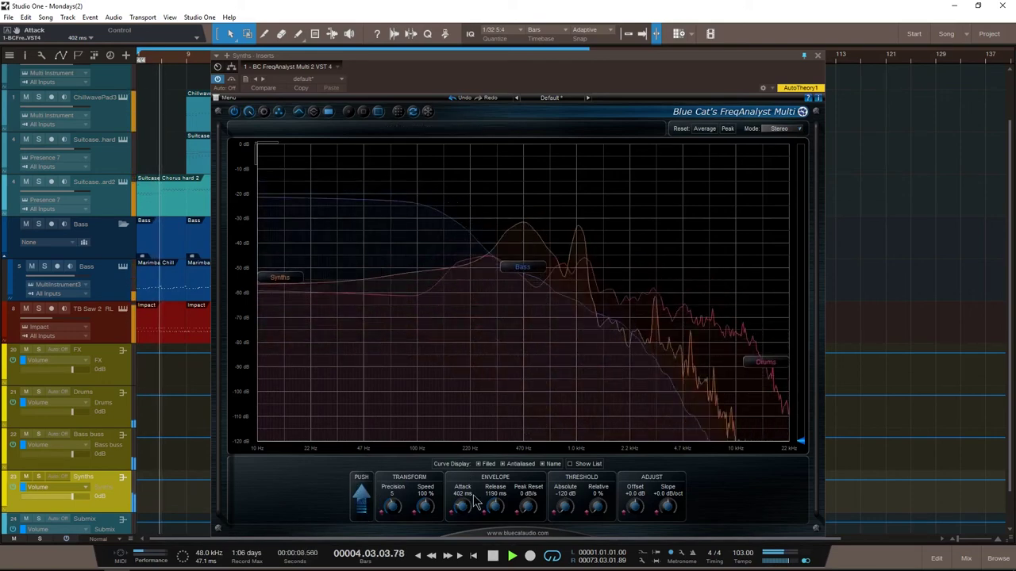
scroll(468, 506, "down", 1)
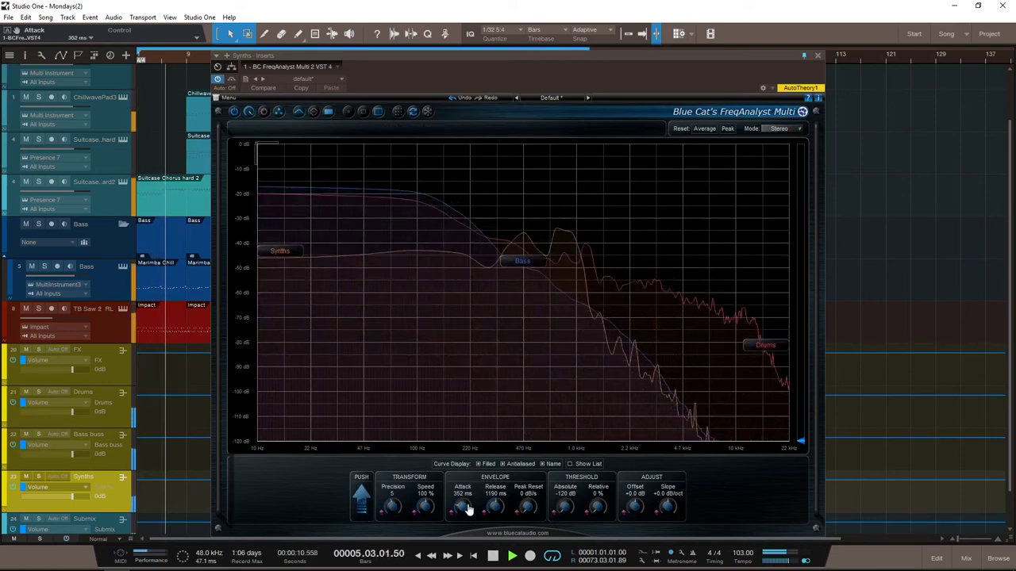
Lower the Attack to 250 ms and set the Peak Reset decay to 37 dB/s
left_click_drag(469, 508, 457, 515)
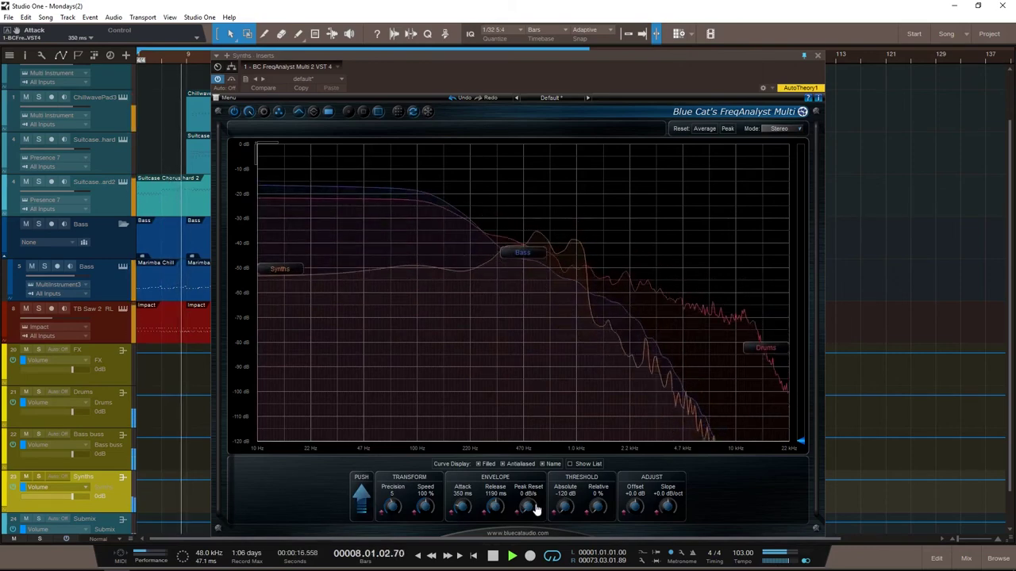
left_click_drag(536, 509, 526, 481)
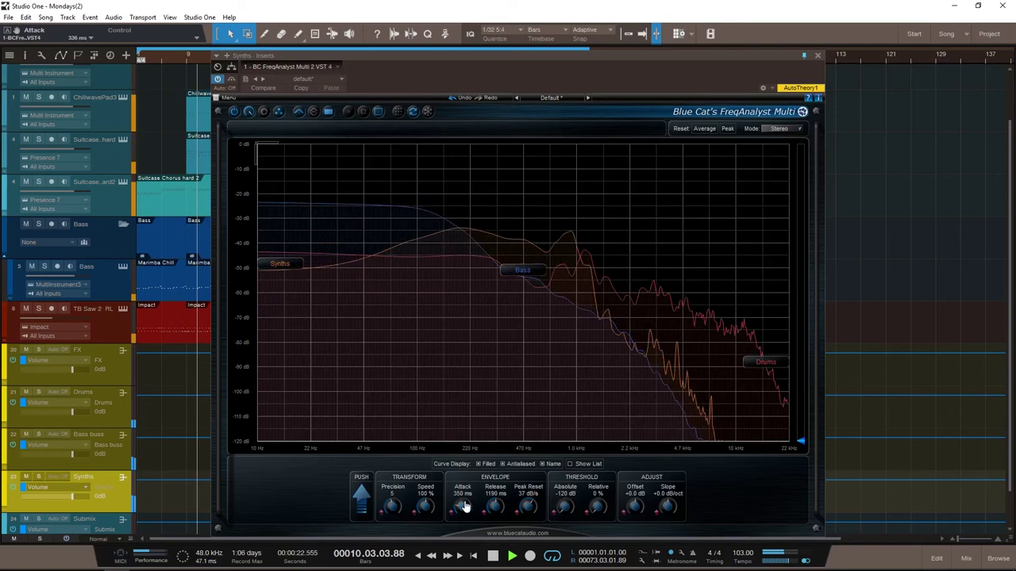
scroll(464, 506, "down", 5)
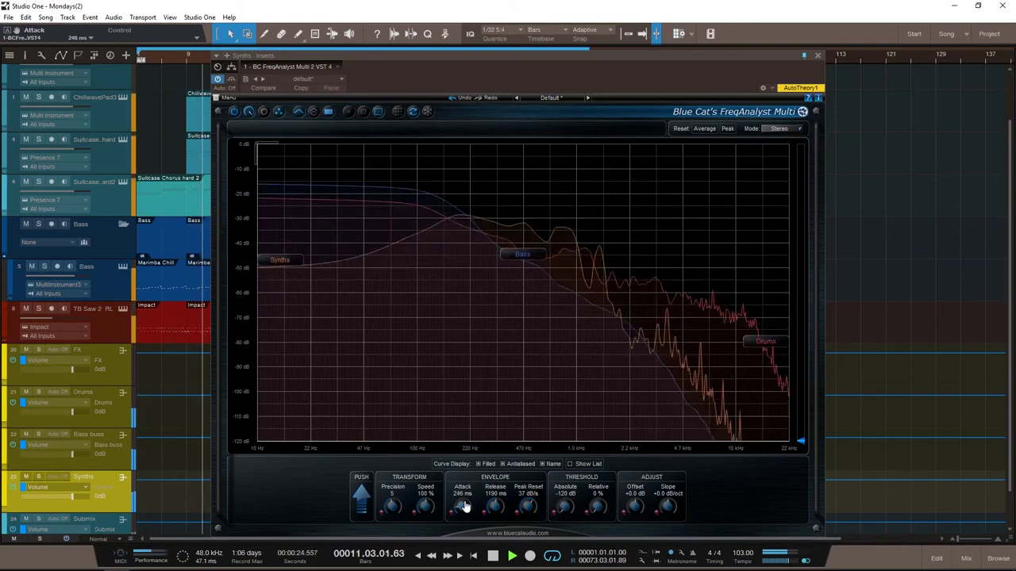
scroll(464, 506, "up", 1)
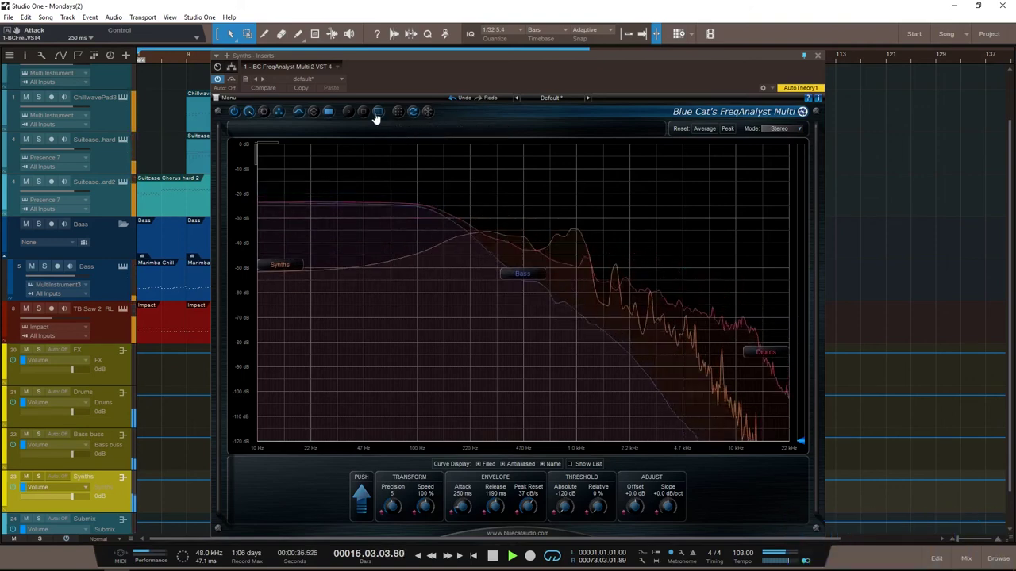
Freeze the Synths, Bass and Drums curves and stop playback at bar 1
left_click(427, 112)
key("space")
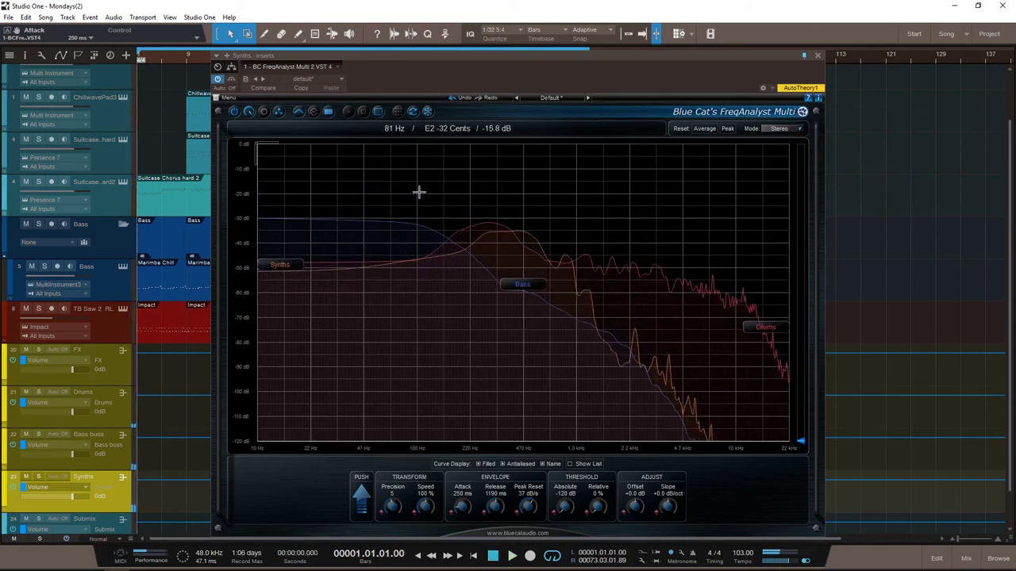